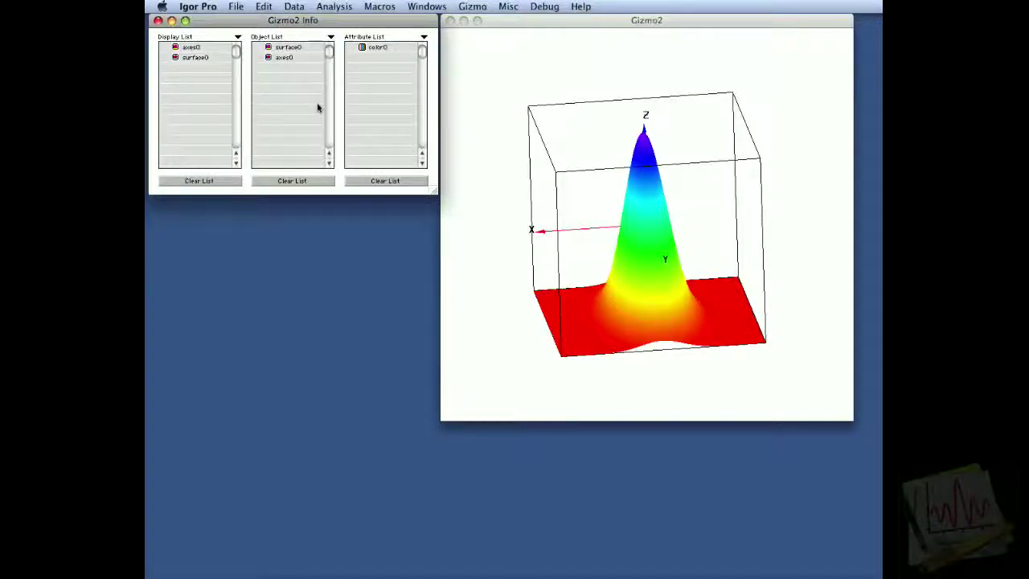
Rotate the Gaussian peak surface in the Gizmo2 plot to a new view.
left_click(480, 175)
left_click_drag(479, 177, 500, 185)
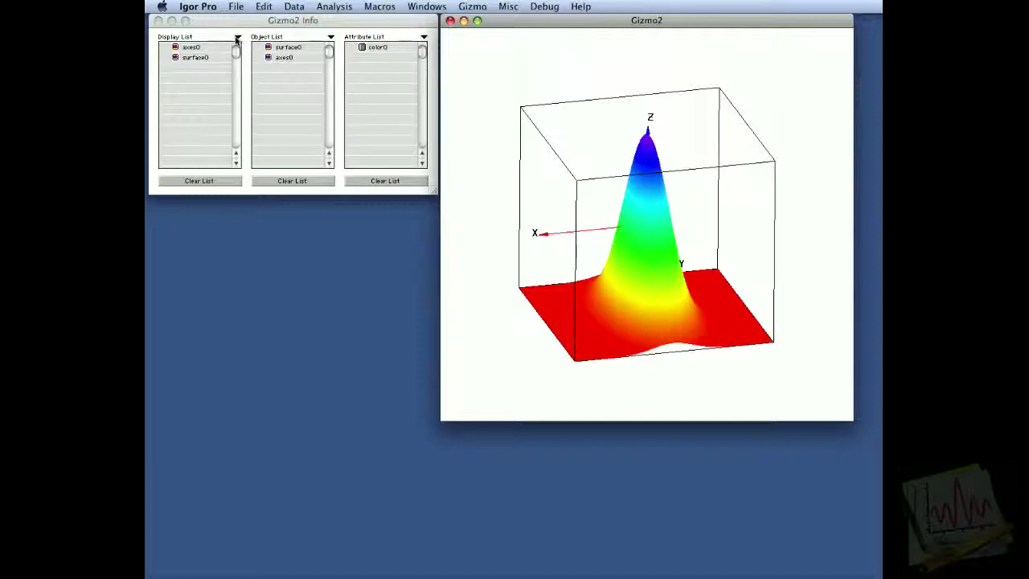
Append an enable0 operation with capability GL_CLIP_PLANE0 to the Gizmo2 display list.
left_click(238, 39)
left_click(238, 40)
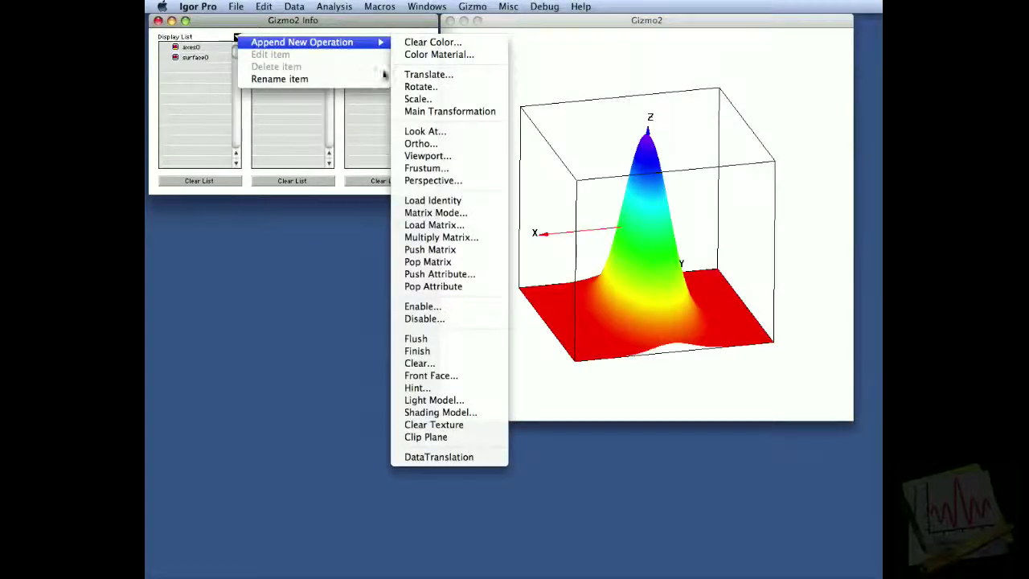
left_click(422, 306)
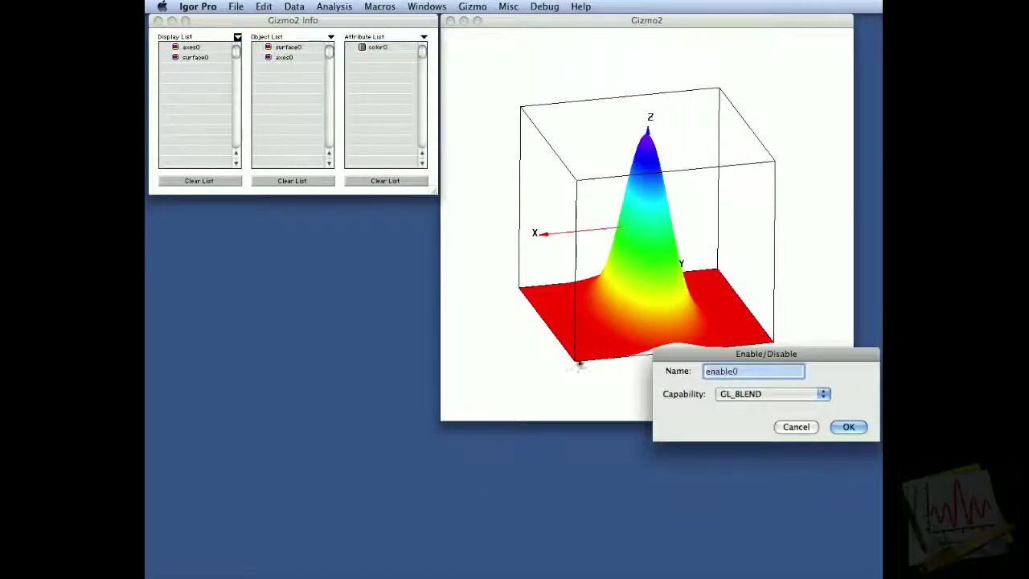
left_click(726, 396)
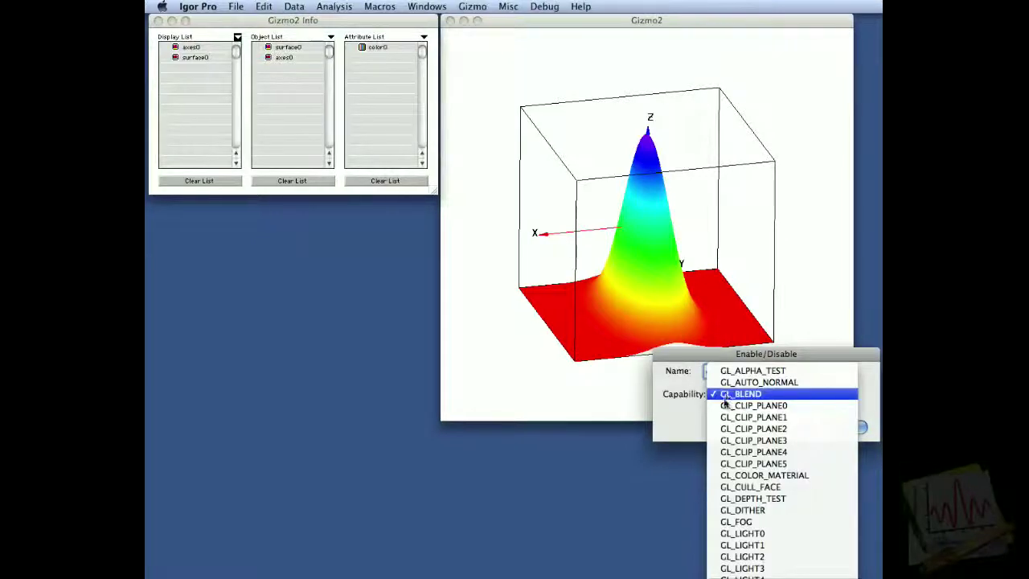
left_click(727, 405)
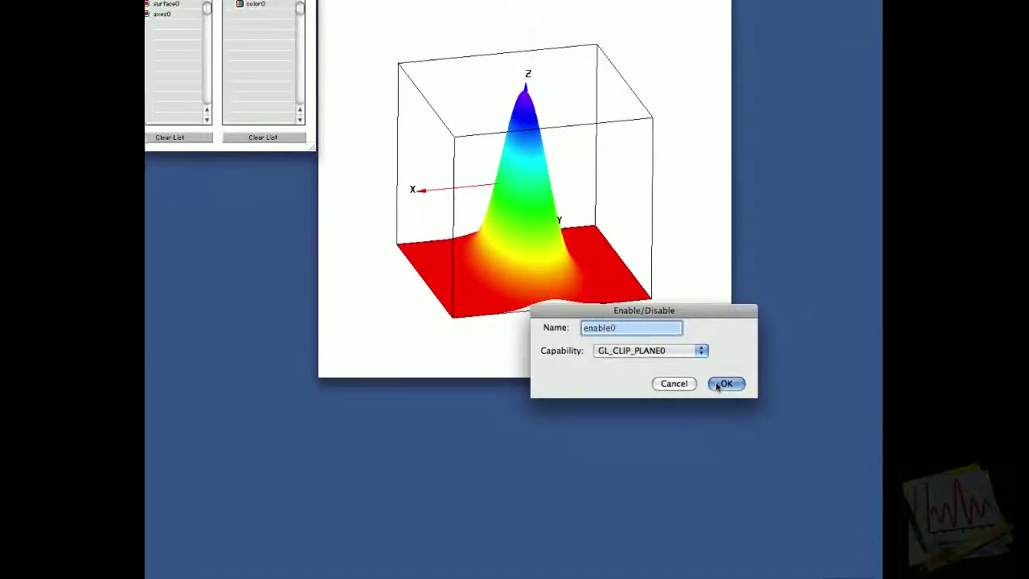
left_click(719, 386)
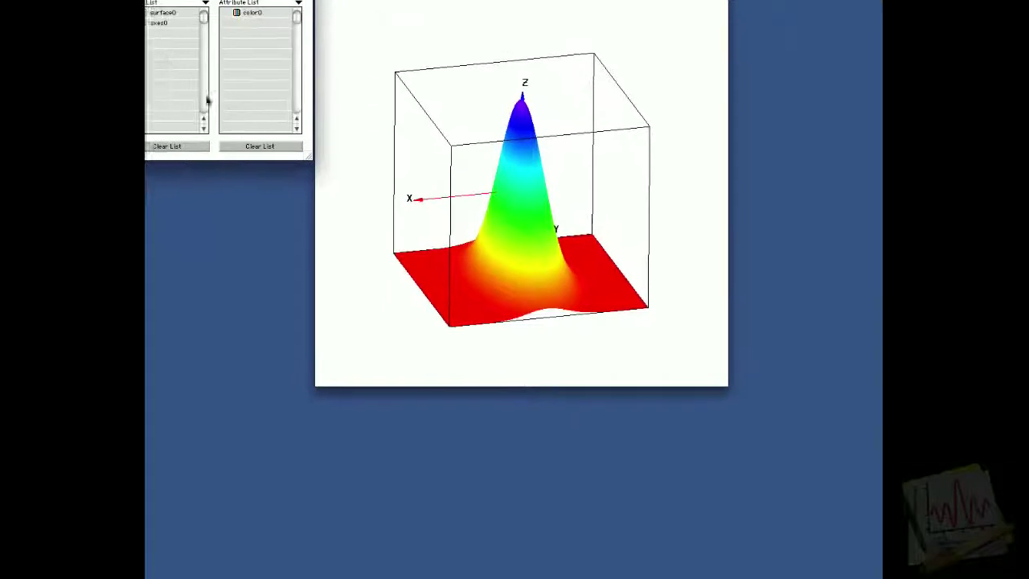
Append a ClipPlane0 operation, accepting its default coefficients 1, 0, 0, 0.
right_click(239, 40)
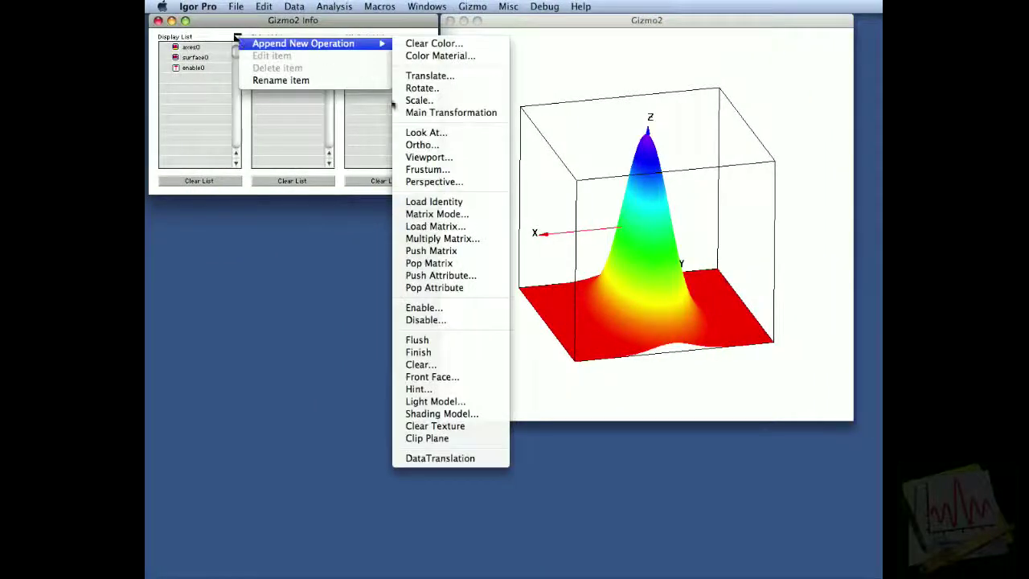
left_click(448, 438)
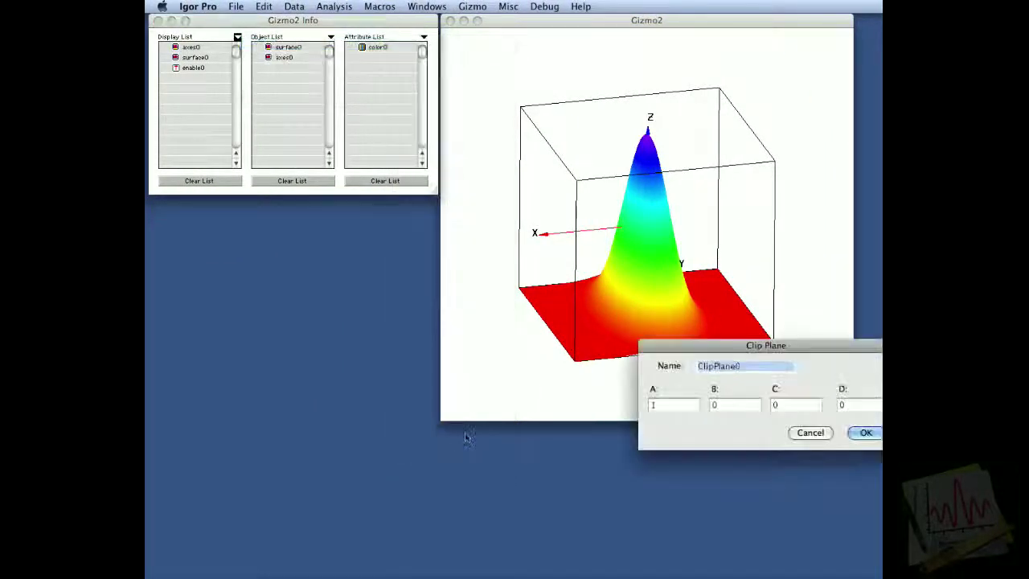
left_click_drag(691, 362, 618, 403)
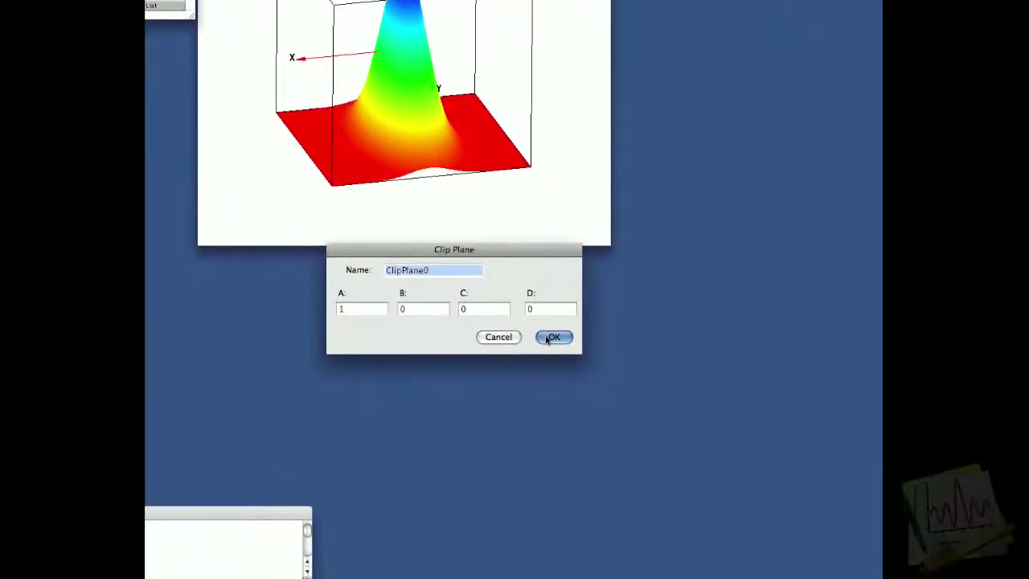
left_click(566, 364)
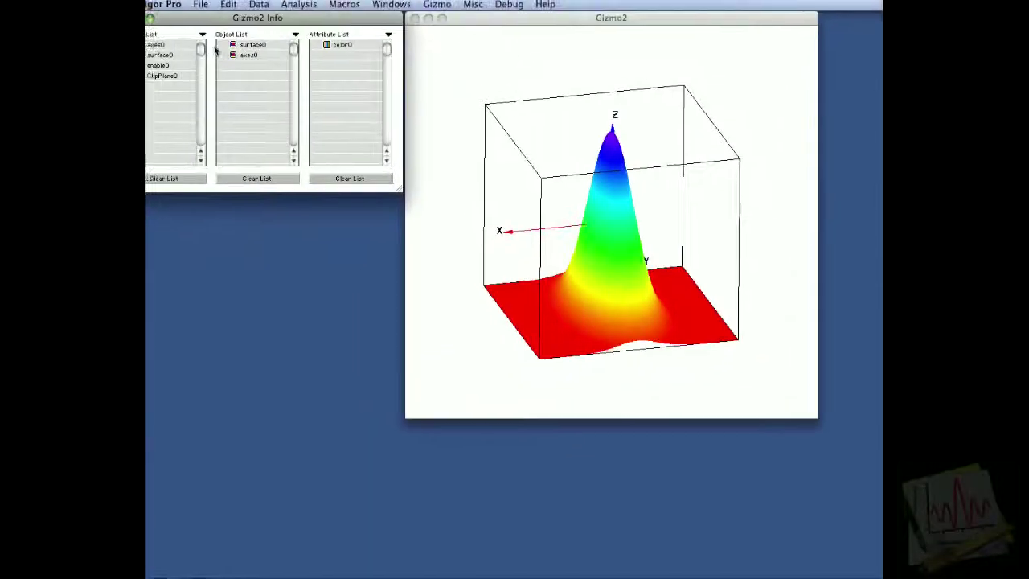
Append a disable0 operation for GL_CLIP_PLANE0 after ClipPlane0.
left_click(237, 37)
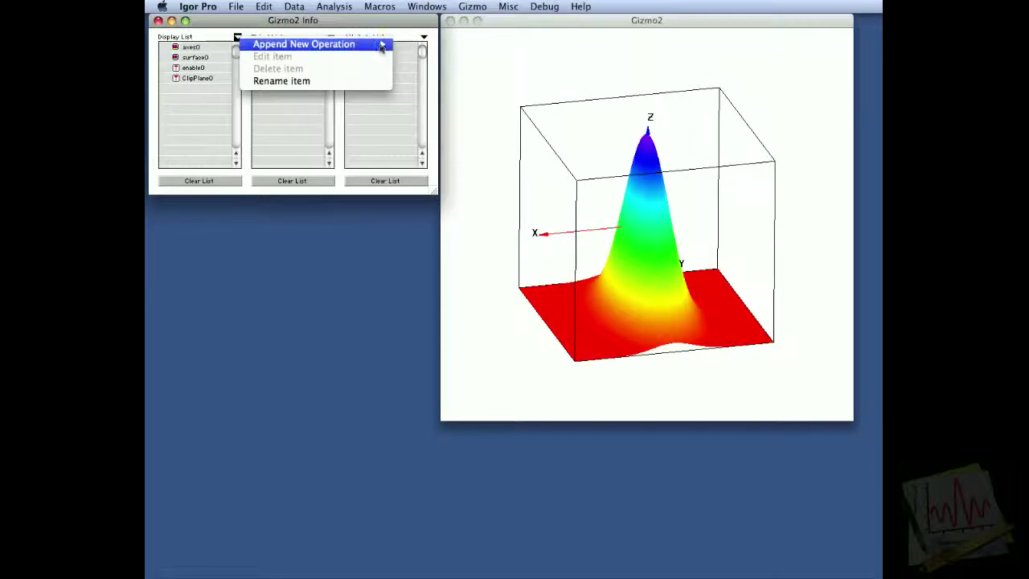
mouse_move(381, 47)
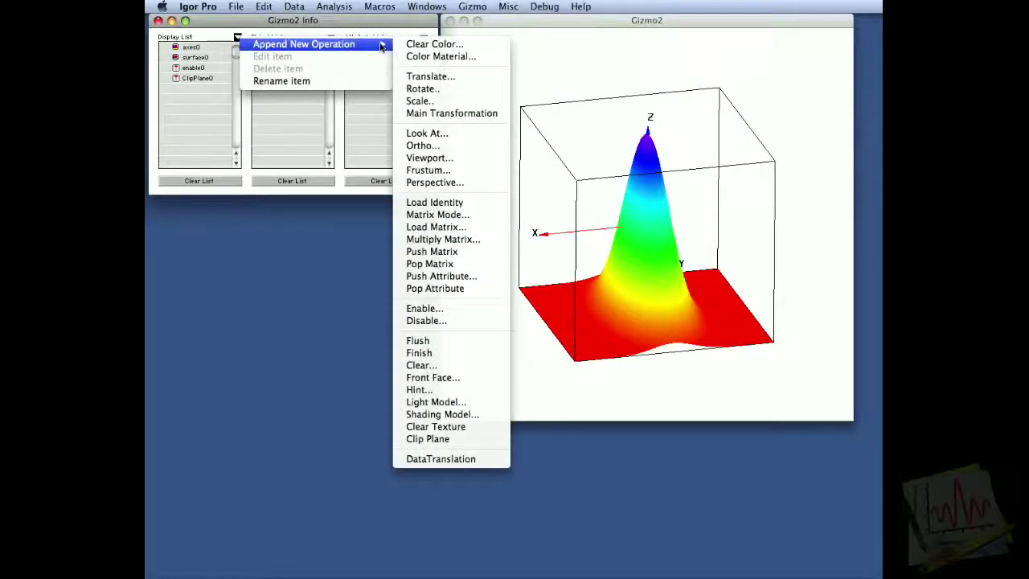
left_click(448, 323)
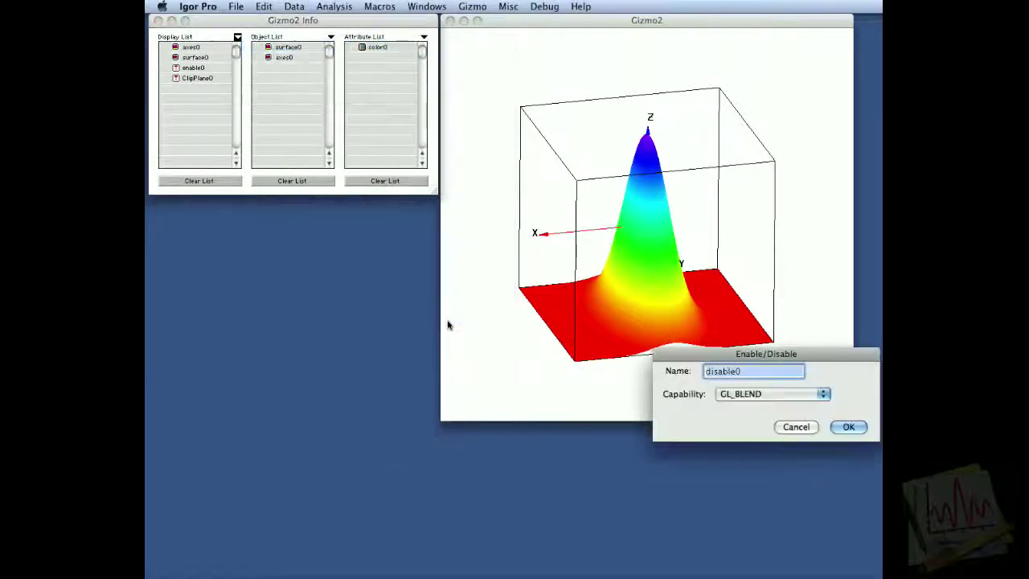
left_click(733, 394)
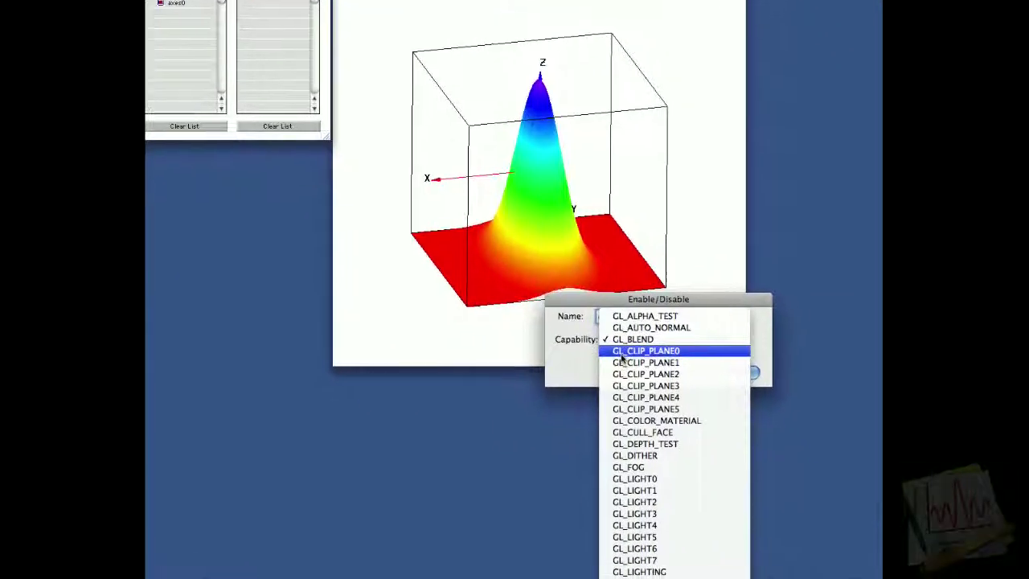
left_click(641, 364)
left_click(668, 347)
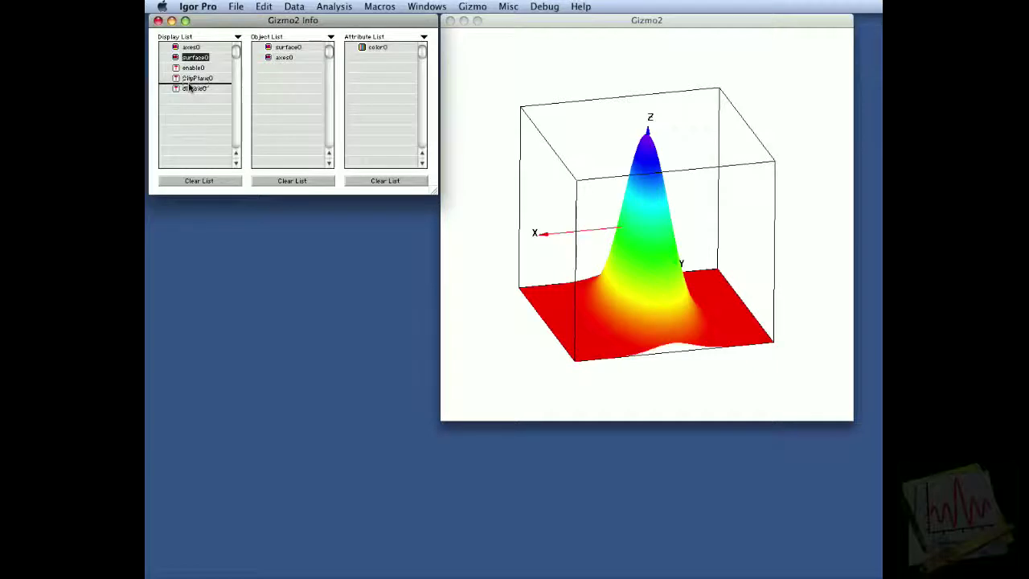
Move surface0 below ClipPlane0 and rotate the plot to view the halved surface.
left_click_drag(190, 87, 190, 88)
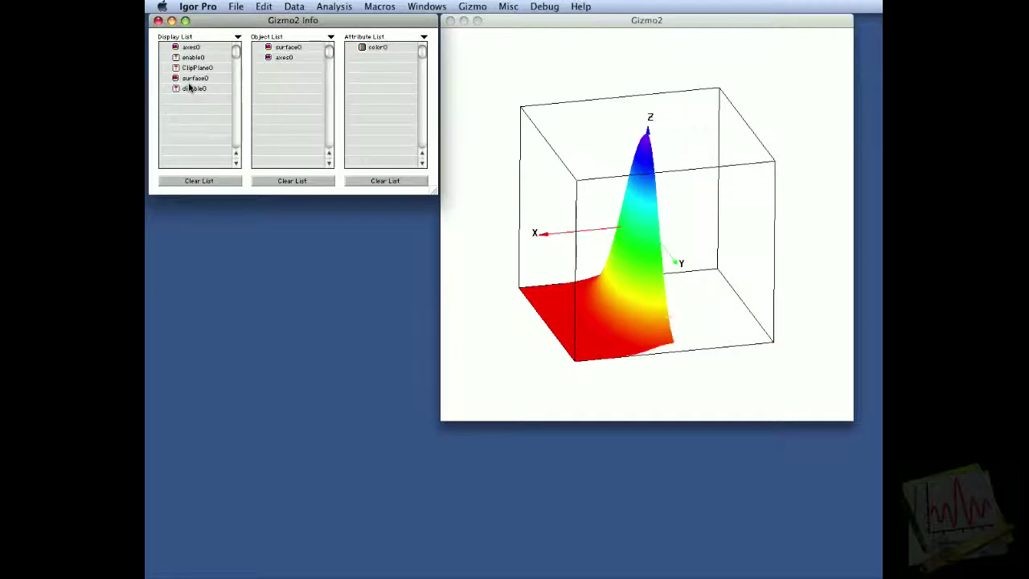
left_click(601, 217)
left_click_drag(655, 262, 628, 259)
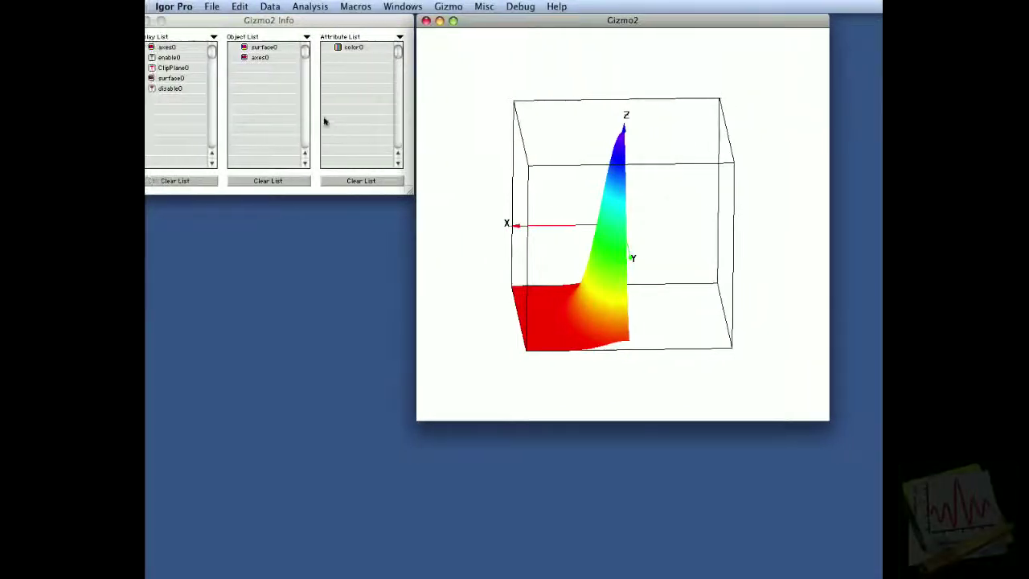
Change ClipPlane0's D coefficient to 0.75 and tilt the plot to inspect the cut.
left_click(203, 71)
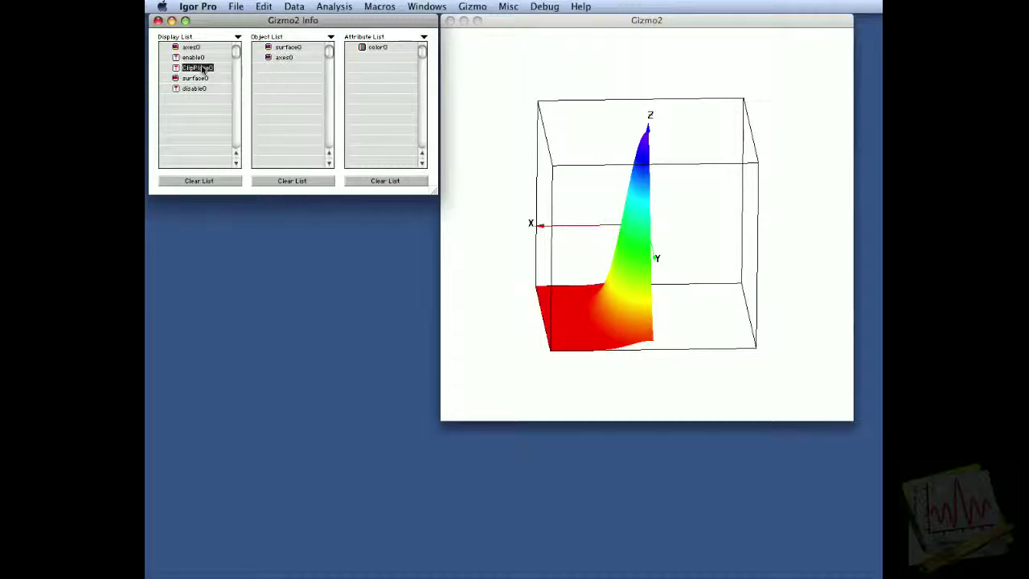
double_click(202, 70)
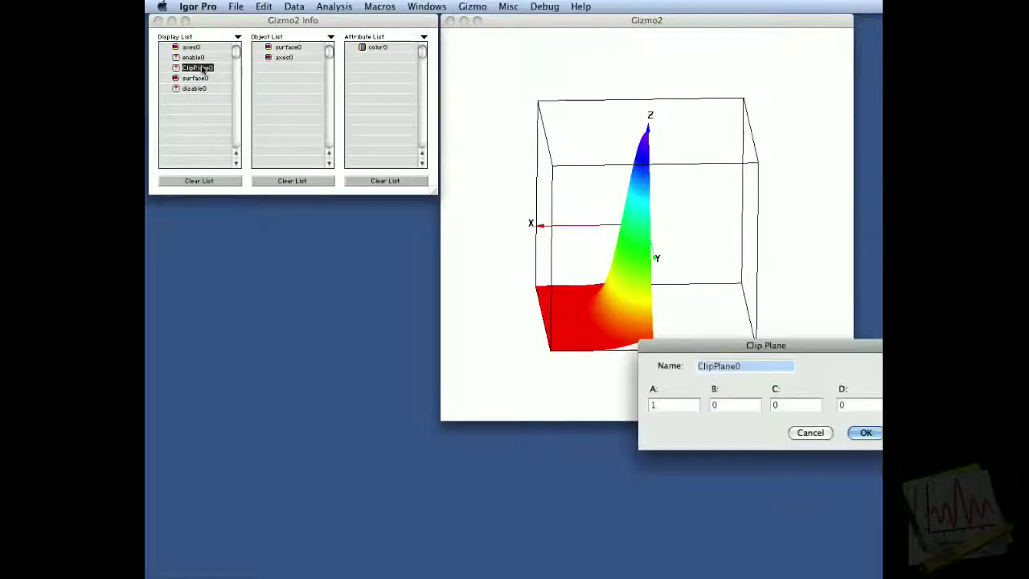
double_click(845, 405)
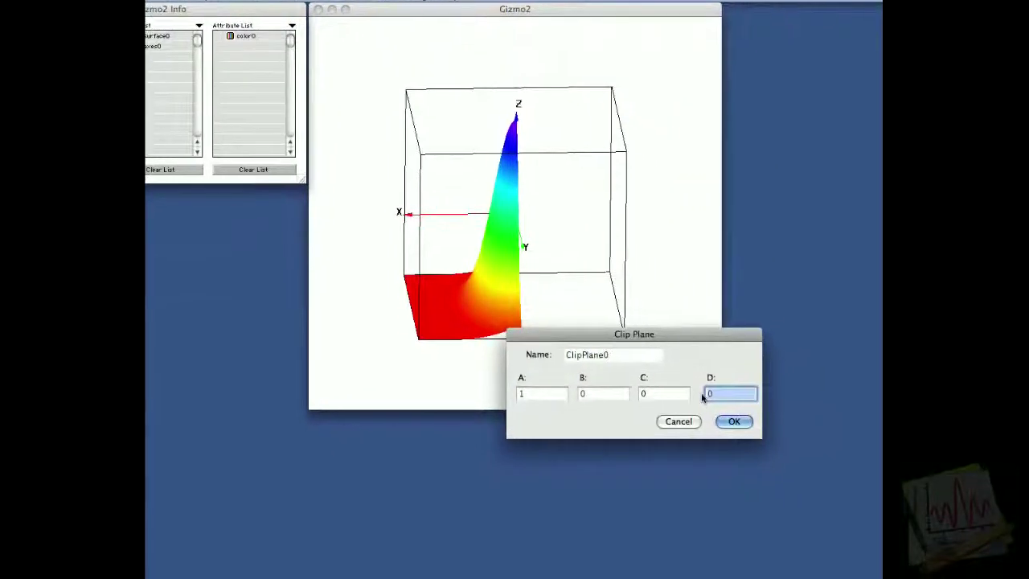
type("0.75")
key("Return")
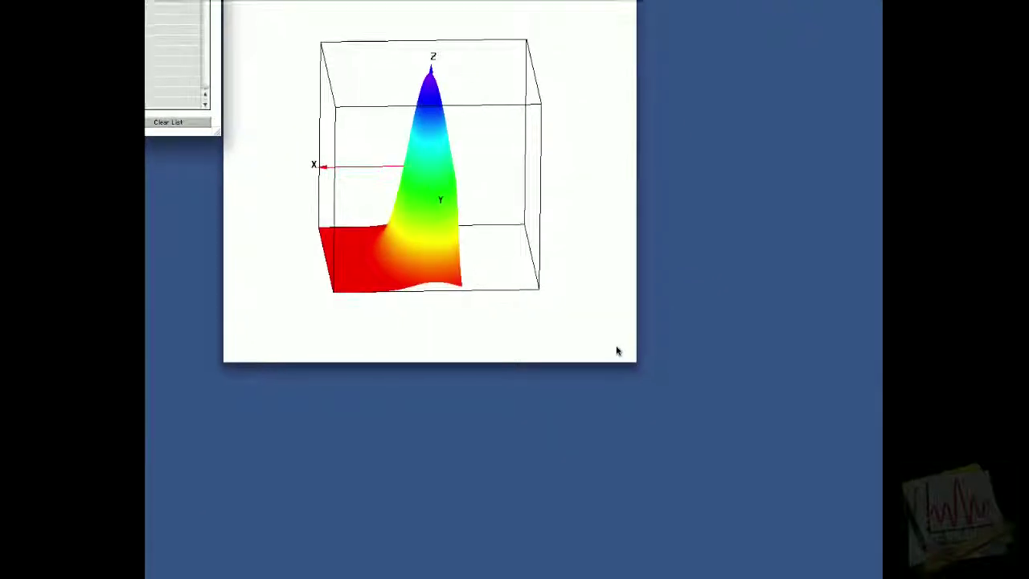
left_click_drag(484, 261, 515, 316)
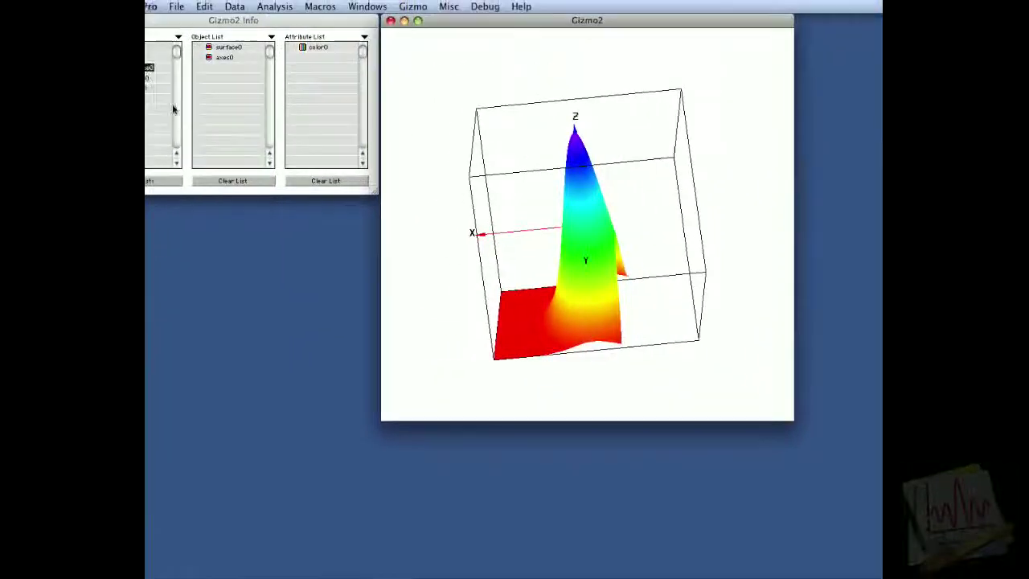
Edit ClipPlane0 to A=-1 and D=-0.25, leaving only the opposite outer corner.
left_click(175, 71)
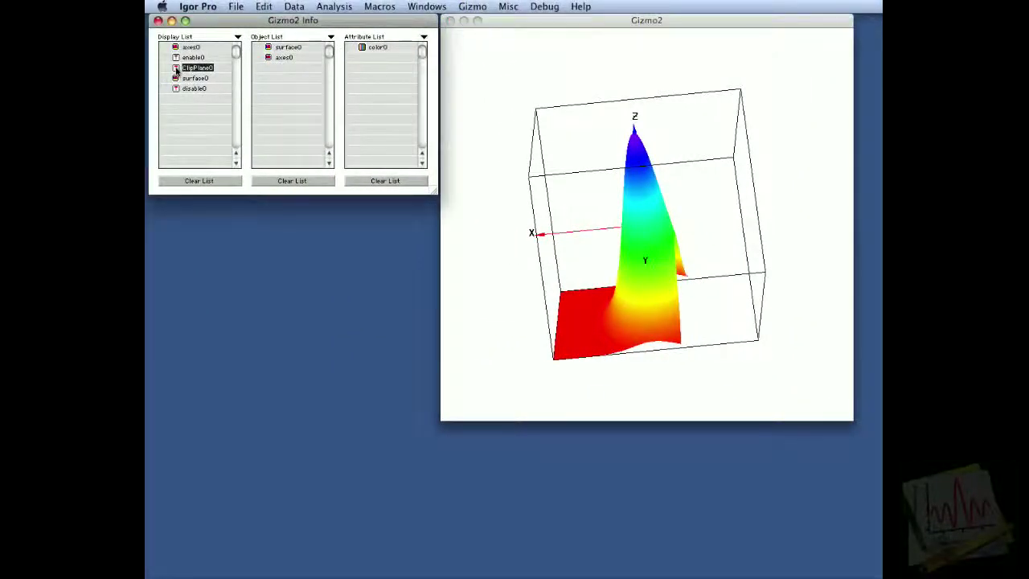
double_click(176, 71)
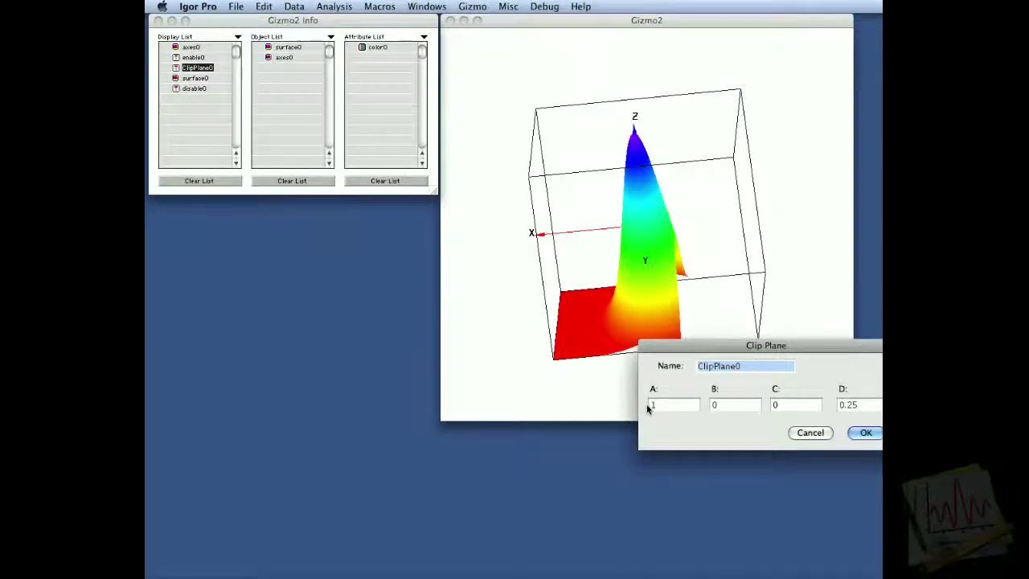
type("-")
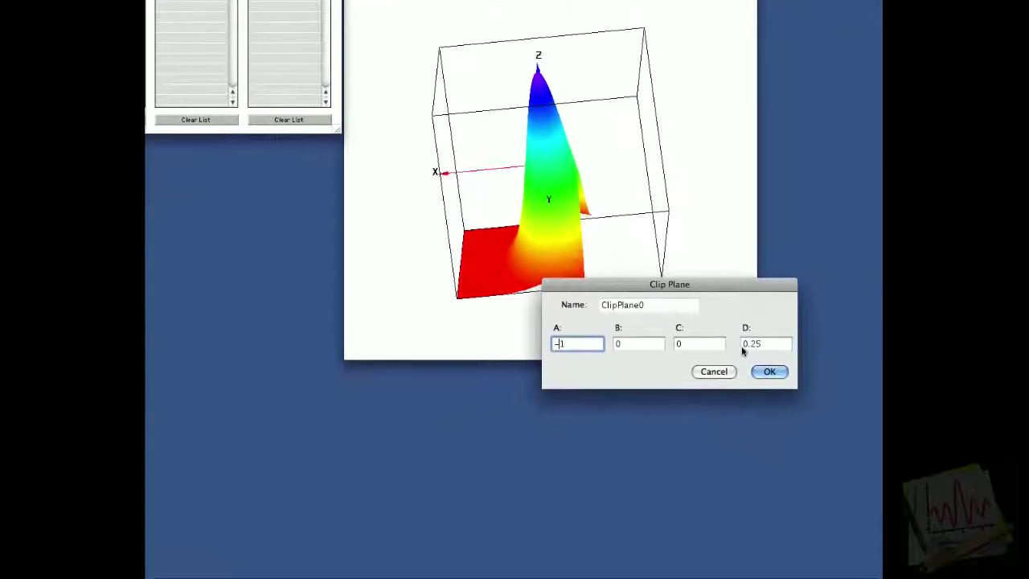
left_click(782, 355)
type("-")
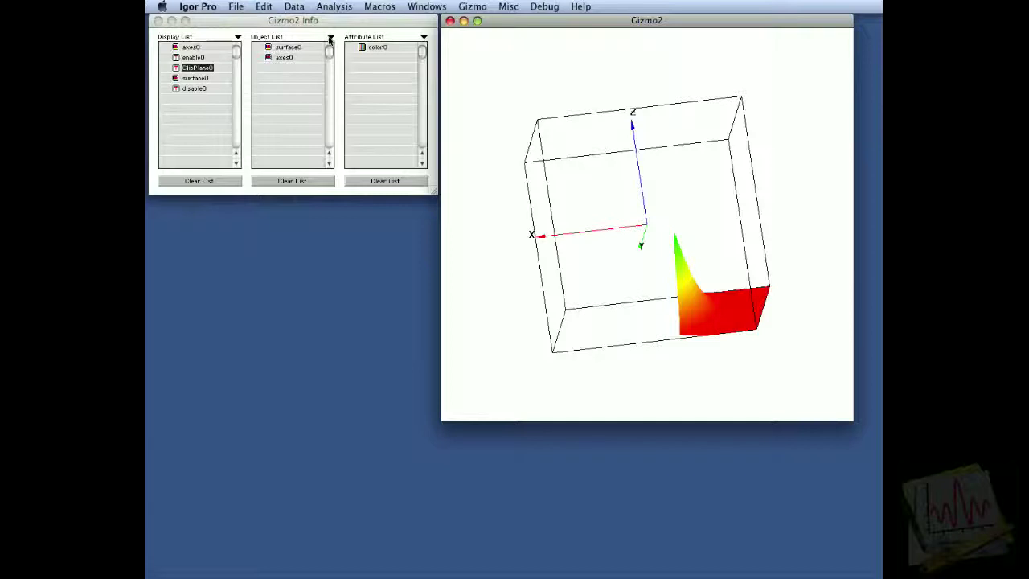
Create a new sphere object, sphere0, with radius 0.5.
left_click(329, 40)
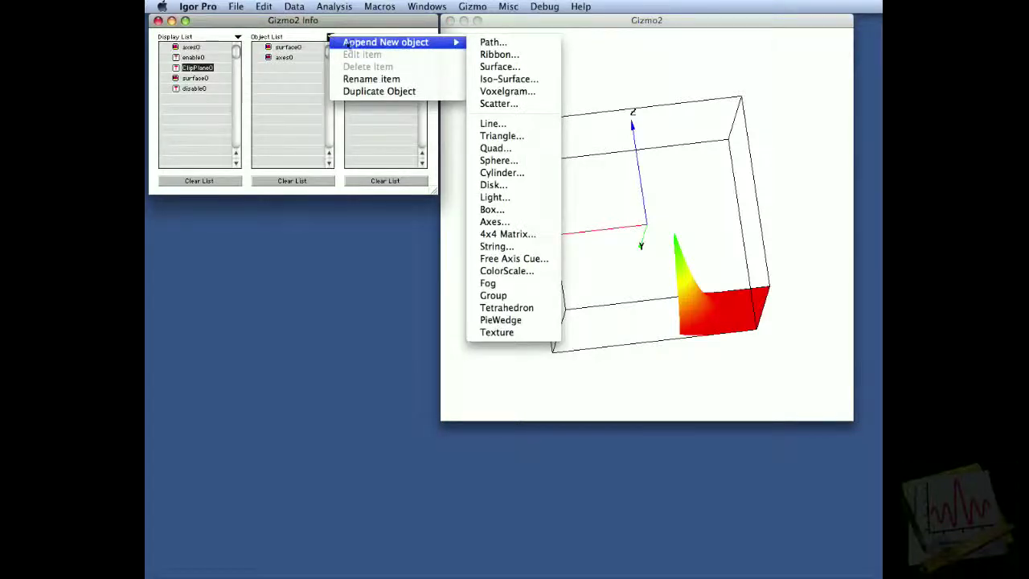
left_click(505, 160)
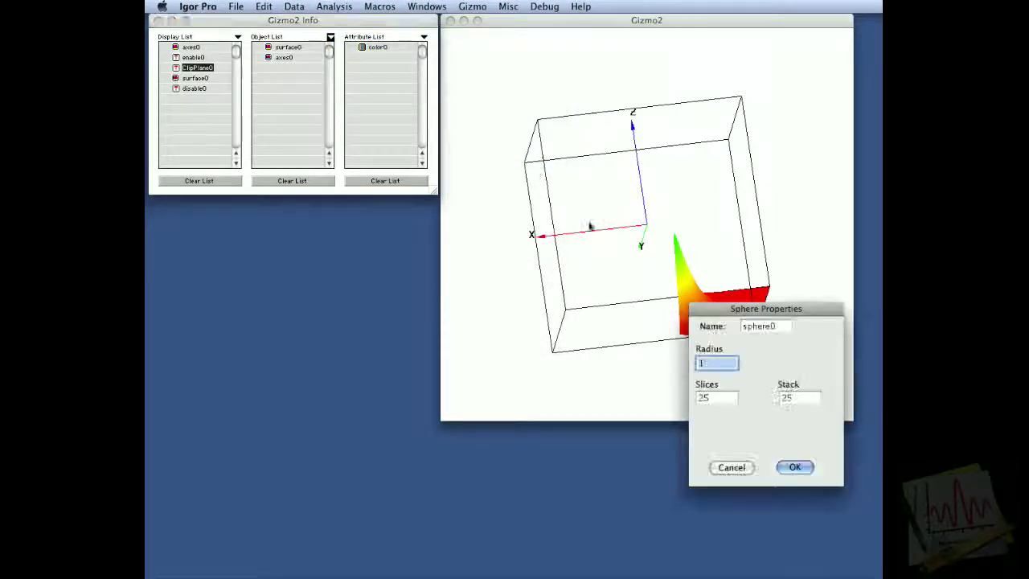
double_click(705, 364)
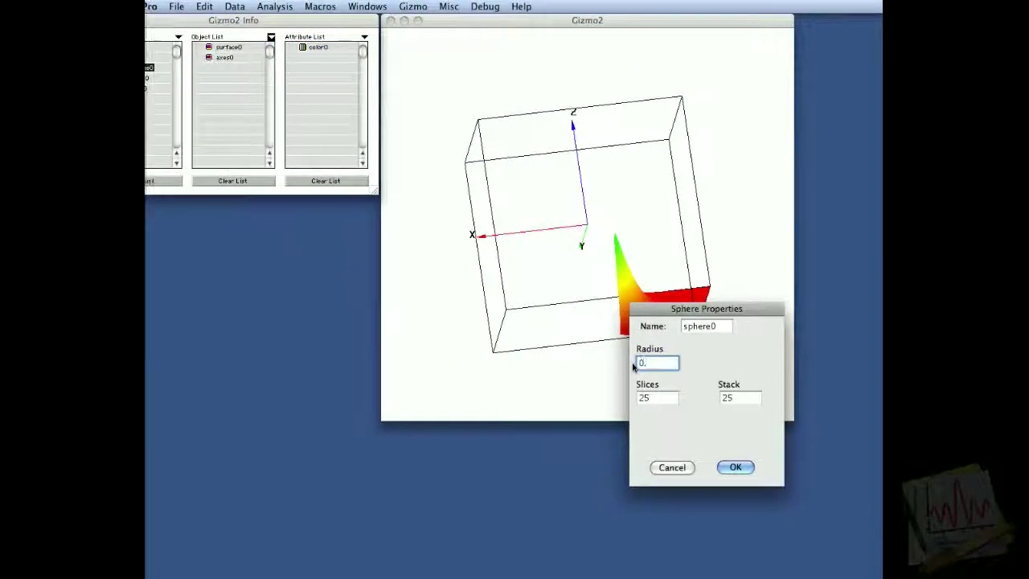
type("0.5")
key("Return")
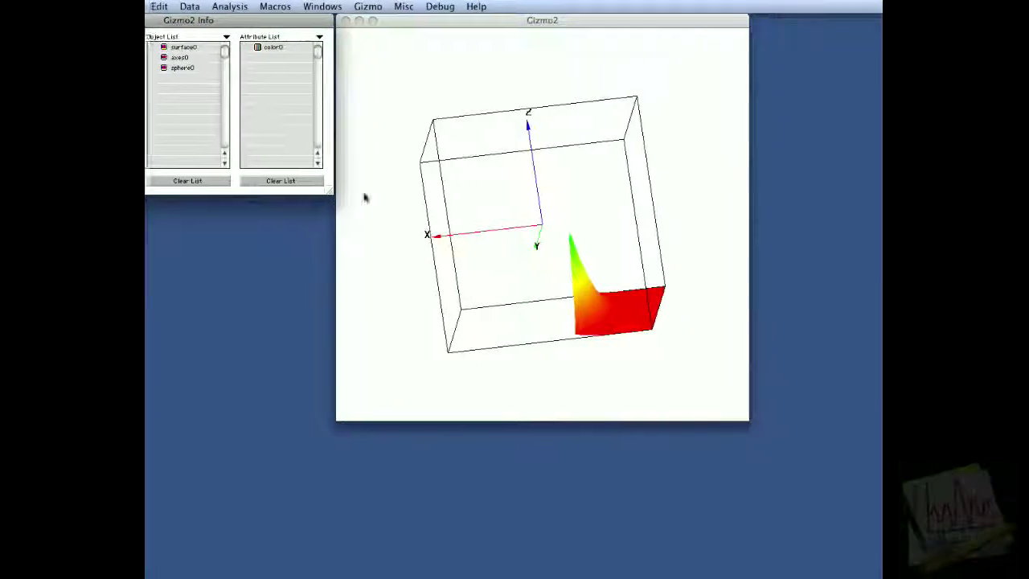
Add sphere0 to the display list after disable0 and rotate to a front-on view.
left_click(213, 69)
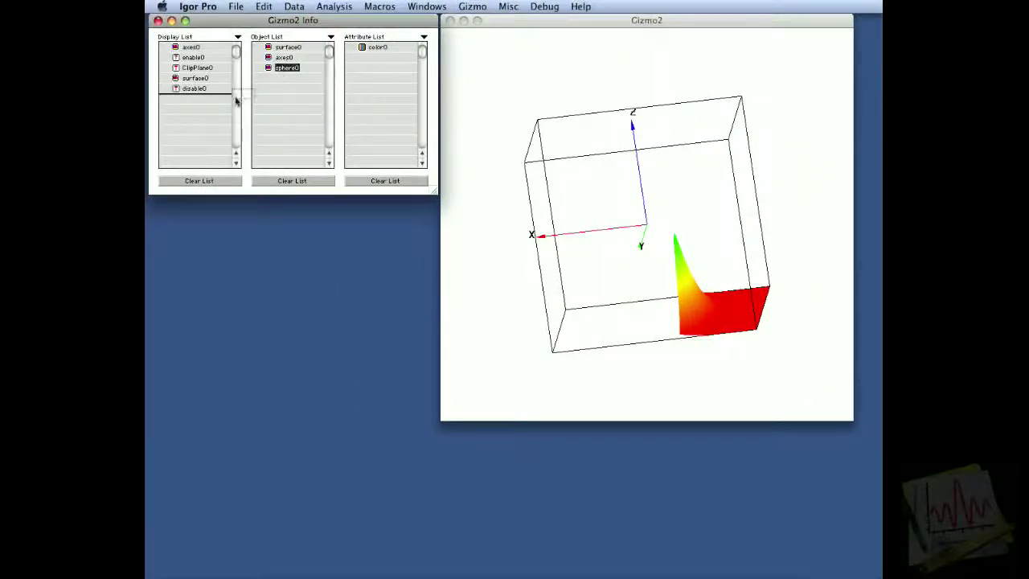
left_click_drag(236, 100, 232, 102)
left_click_drag(618, 270, 632, 285)
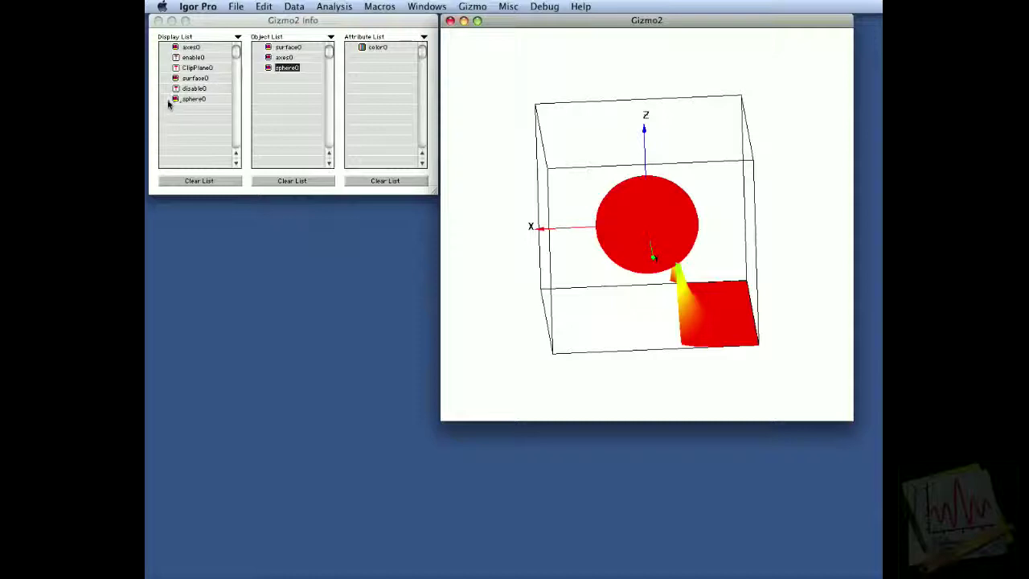
Delete sphere0 from the display list and add surface0 again after disable0.
left_click(173, 102)
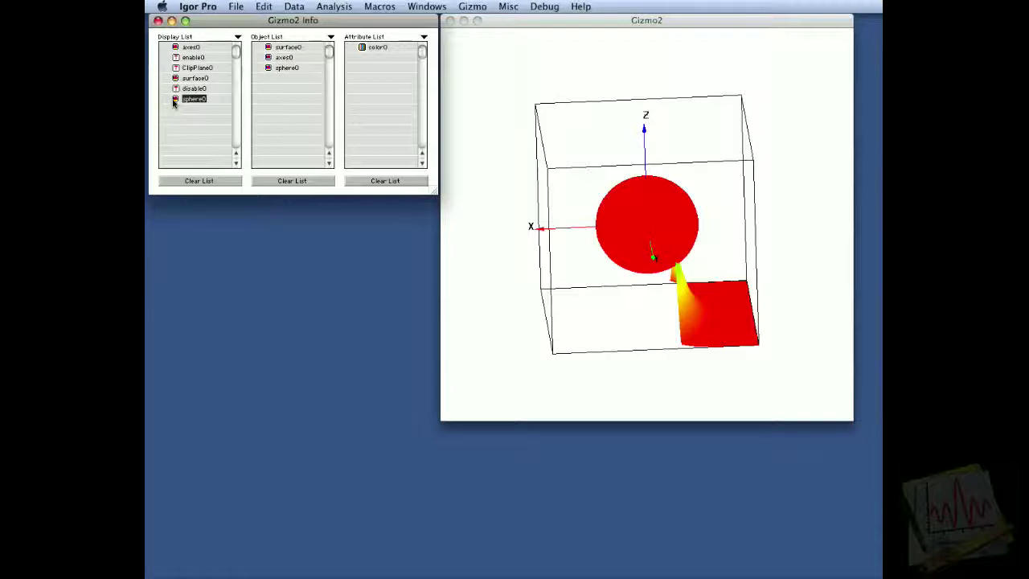
key("BackSpace")
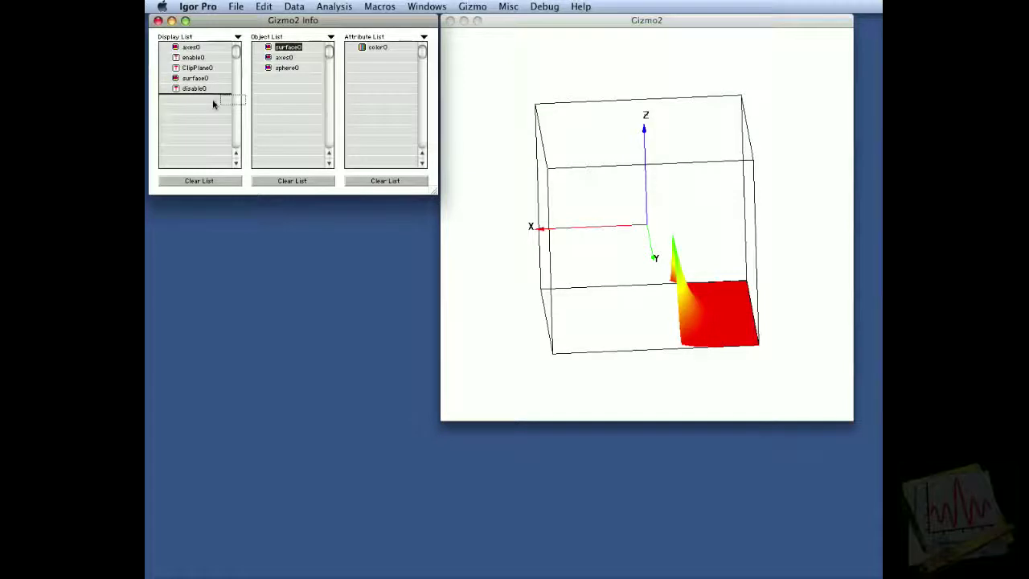
left_click_drag(213, 103, 213, 102)
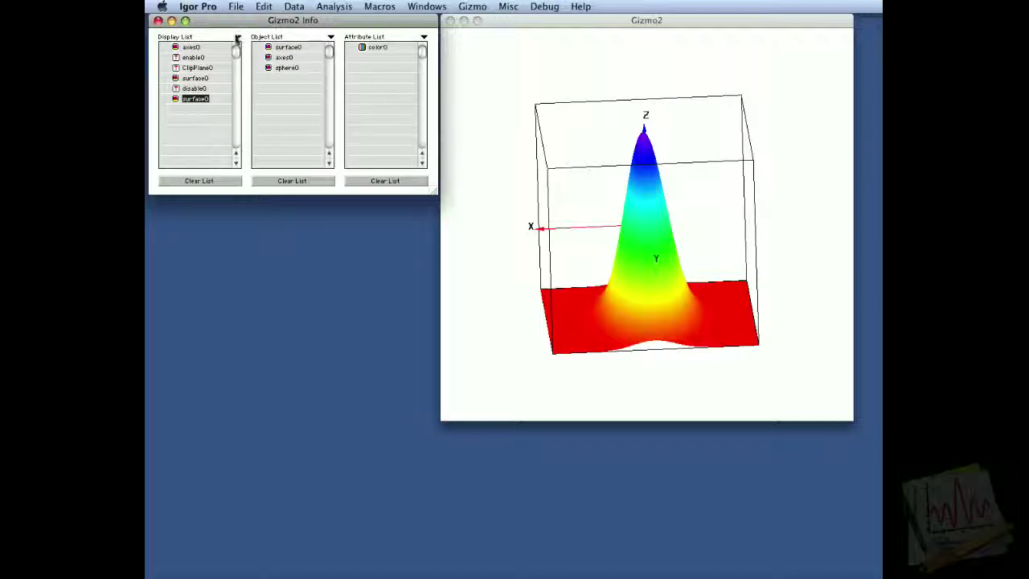
Append an enable1 operation with capability GL_CLIP_PLANE1 to the display list.
left_click_drag(237, 40, 386, 90)
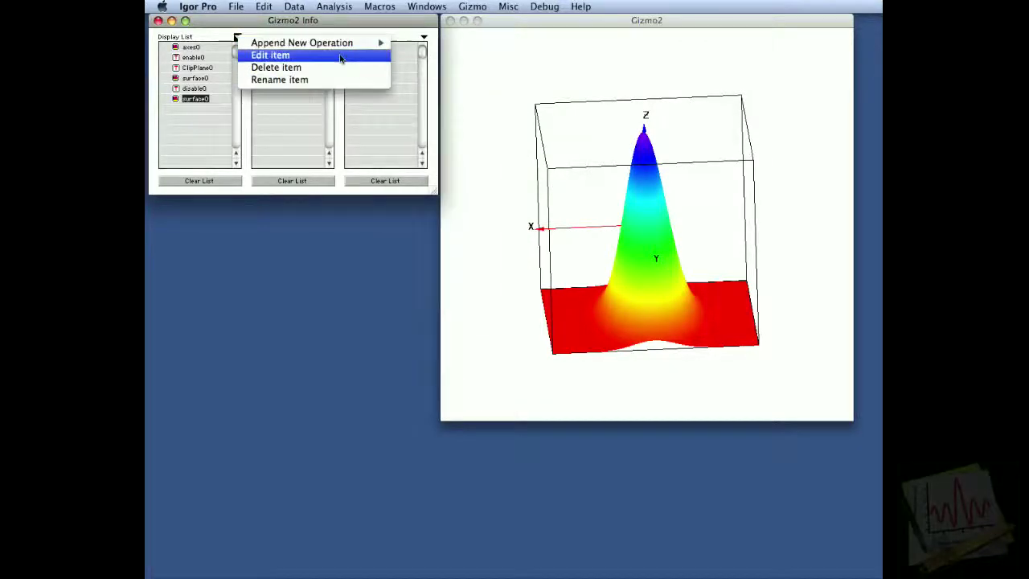
left_click_drag(340, 58, 443, 239)
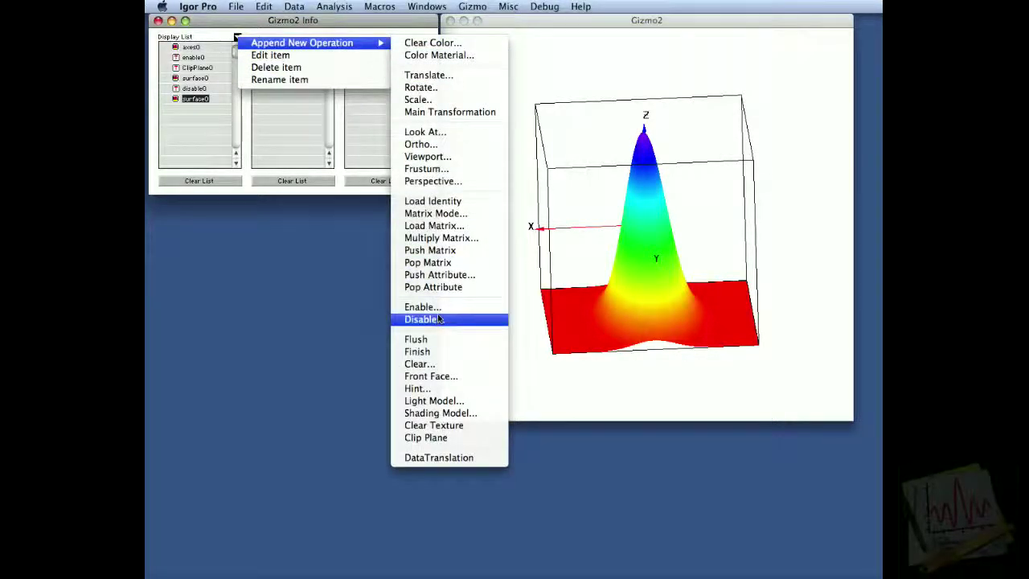
left_click(729, 396)
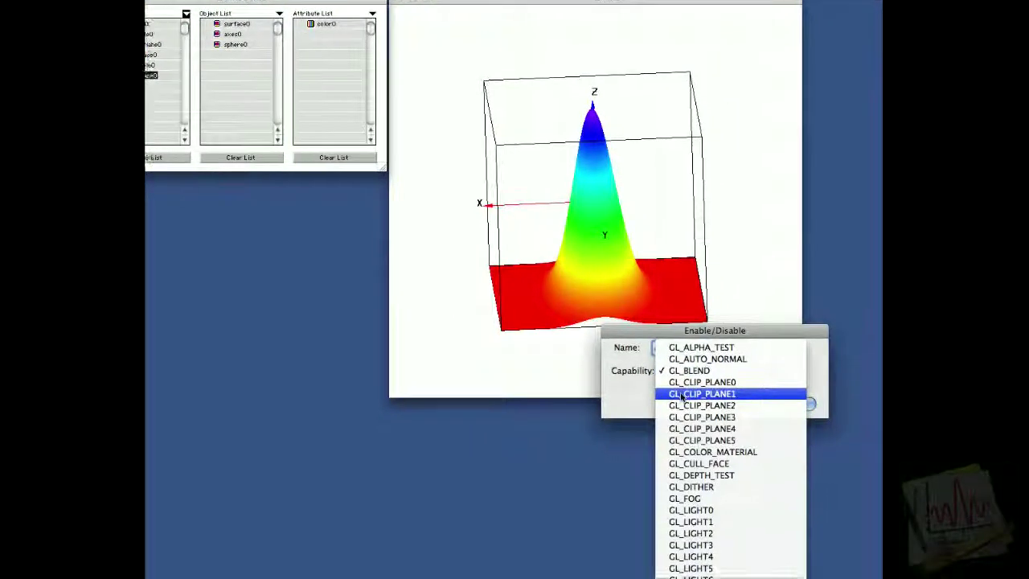
left_click(733, 417)
left_click(753, 375)
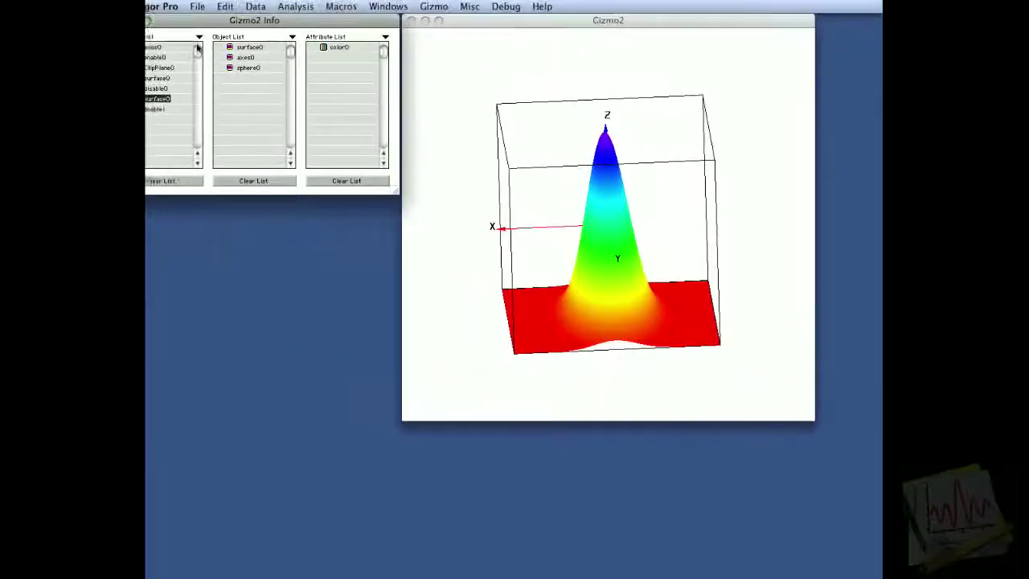
Append ClipPlane1 with coefficients A=1, B=0, C=0, D=-0.25.
left_click(236, 38)
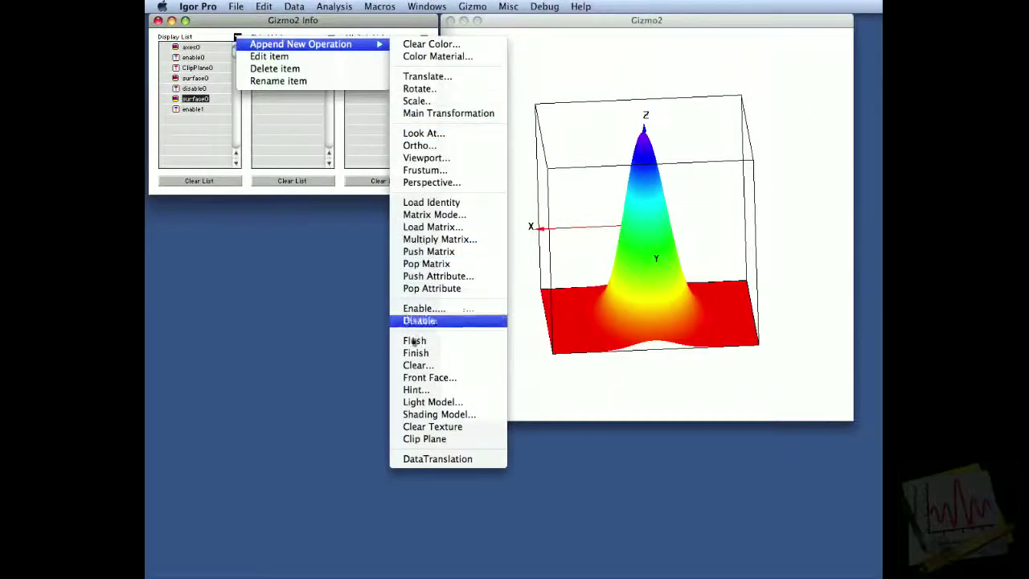
left_click(417, 439)
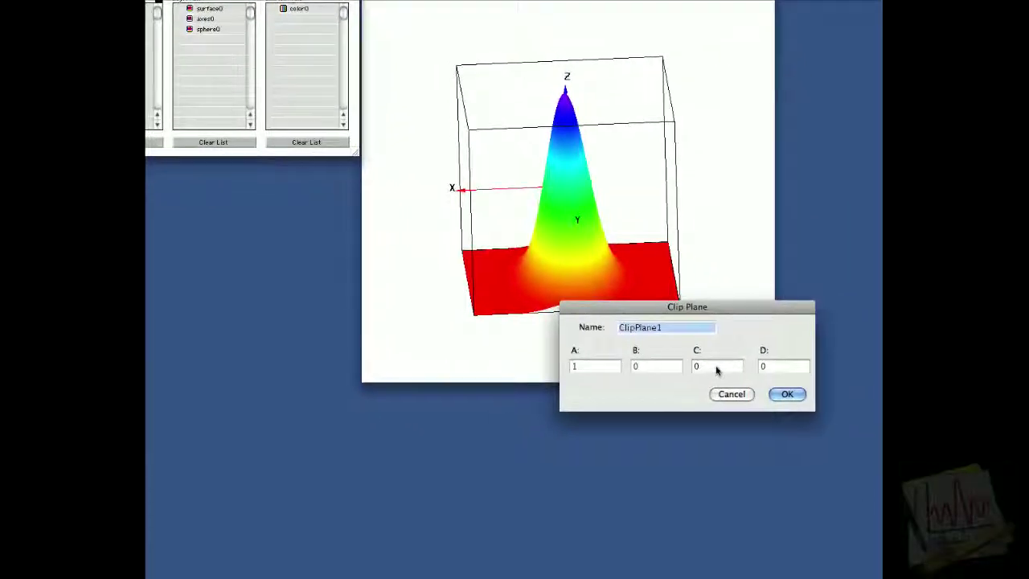
left_click(760, 368)
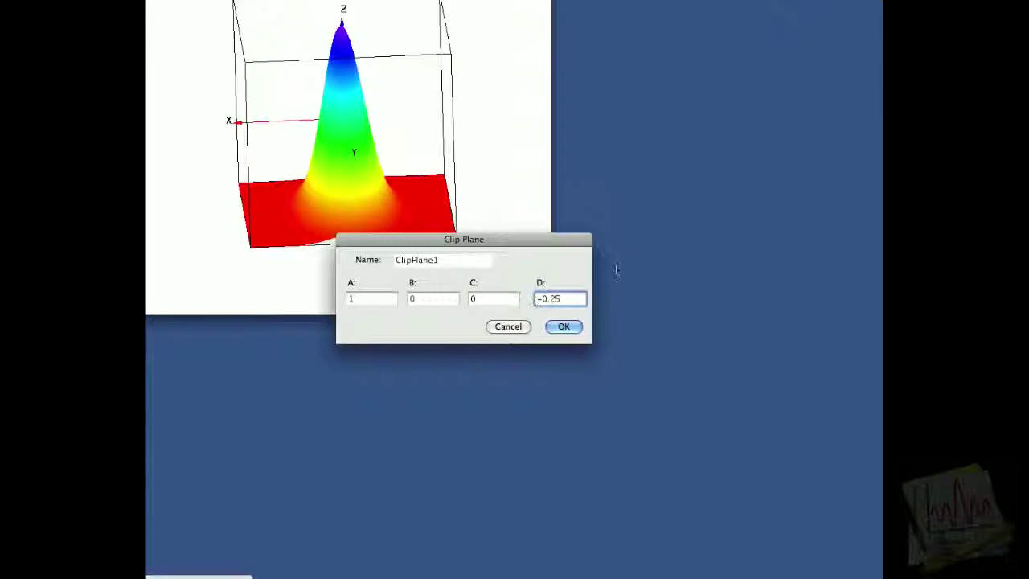
left_click(563, 326)
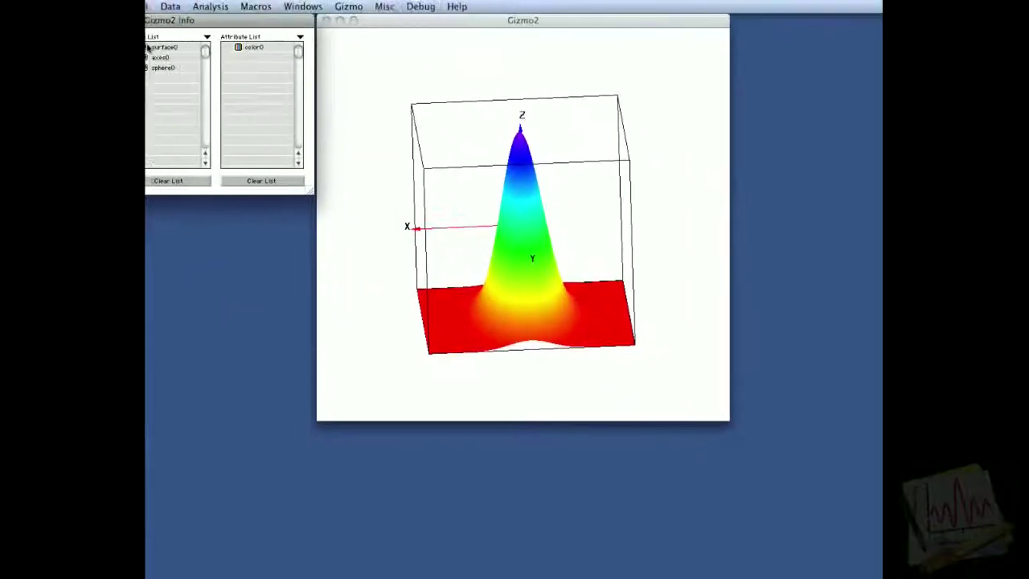
Append a Disable operation for GL_CLIP_PLANE1 after surface0 in the Gizmo2 display list.
left_click(237, 38)
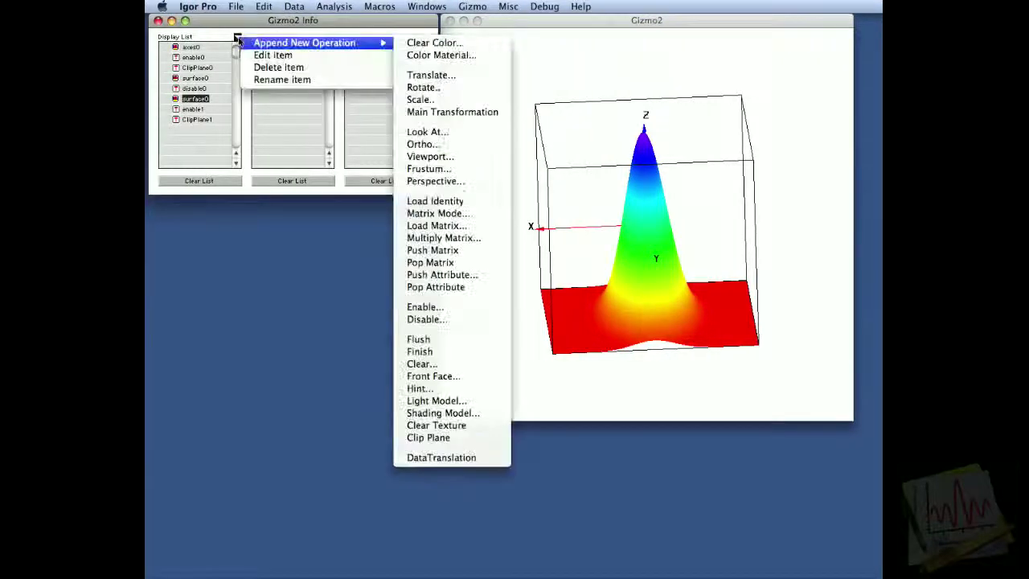
left_click(450, 320)
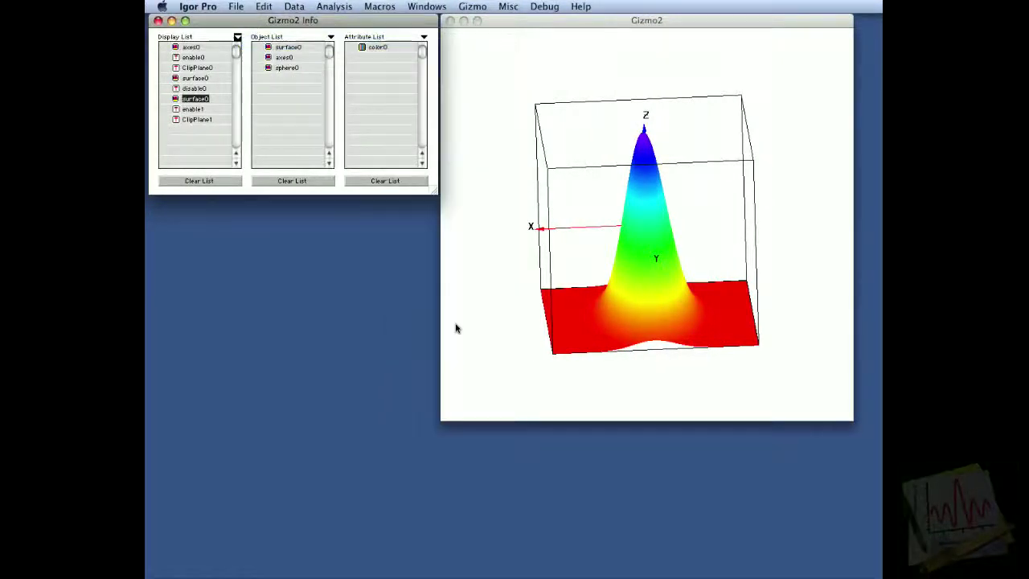
left_click(763, 395)
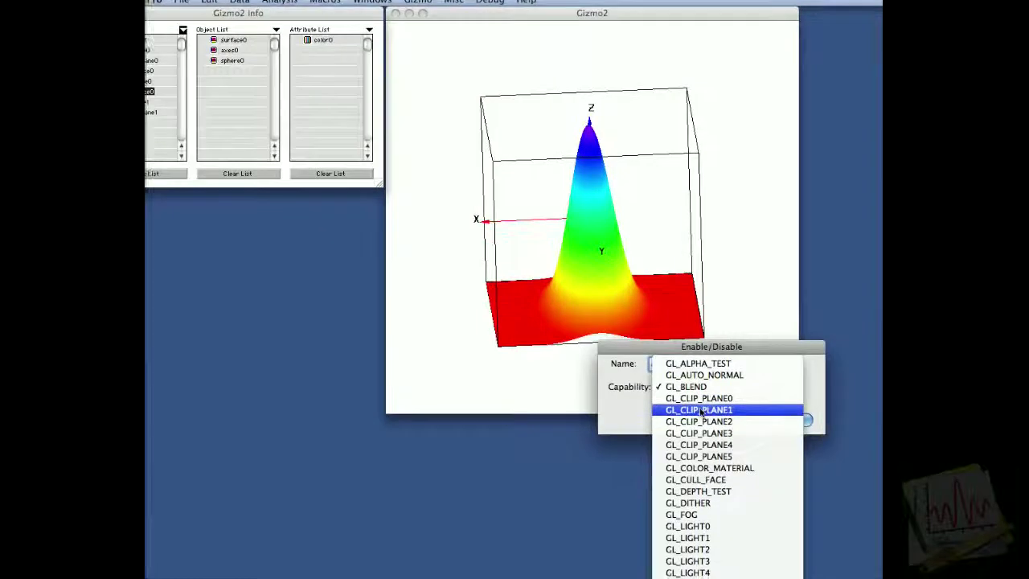
left_click(632, 366)
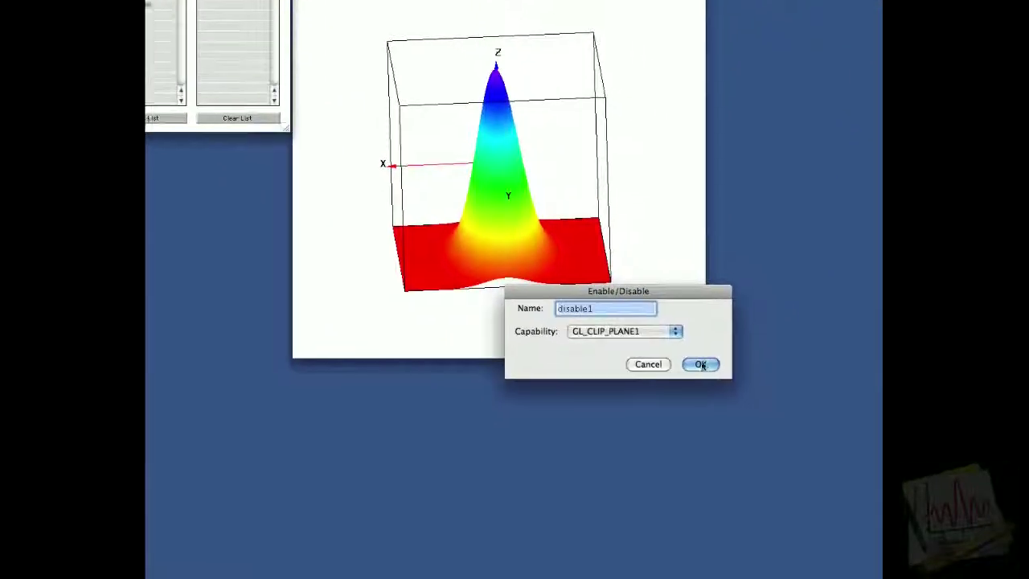
left_click(723, 376)
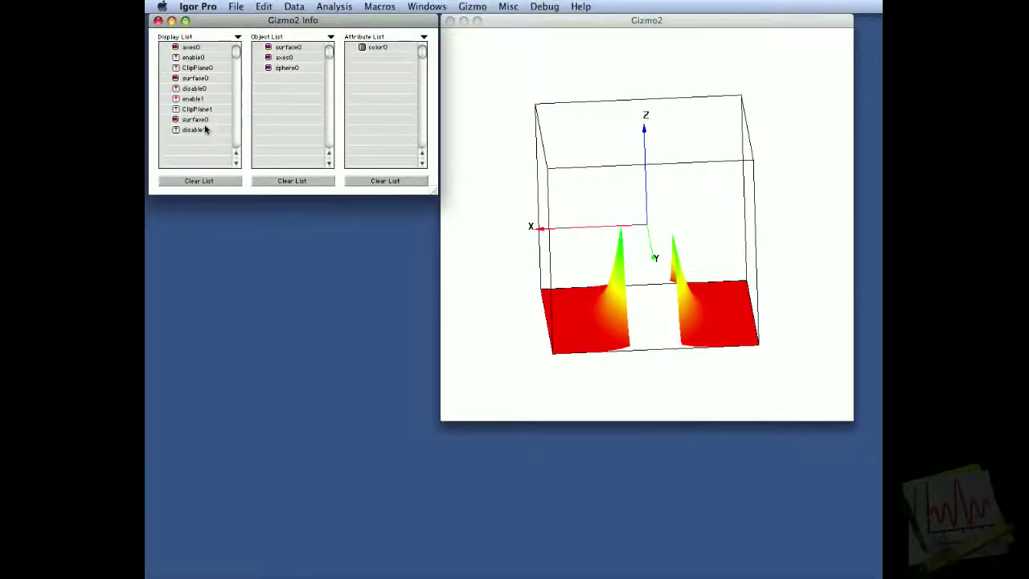
left_click_drag(627, 241, 635, 275)
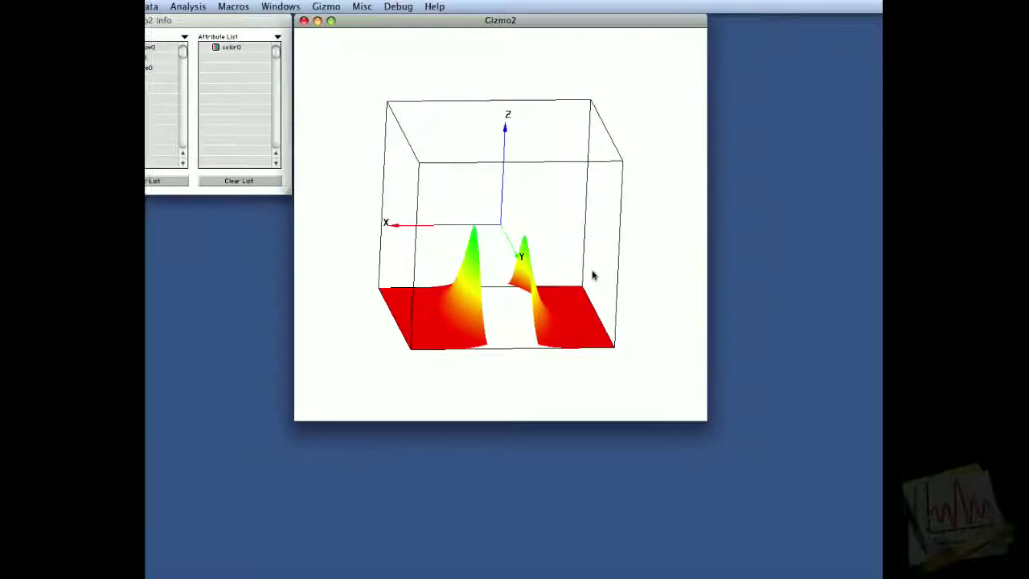
left_click_drag(550, 262, 499, 265)
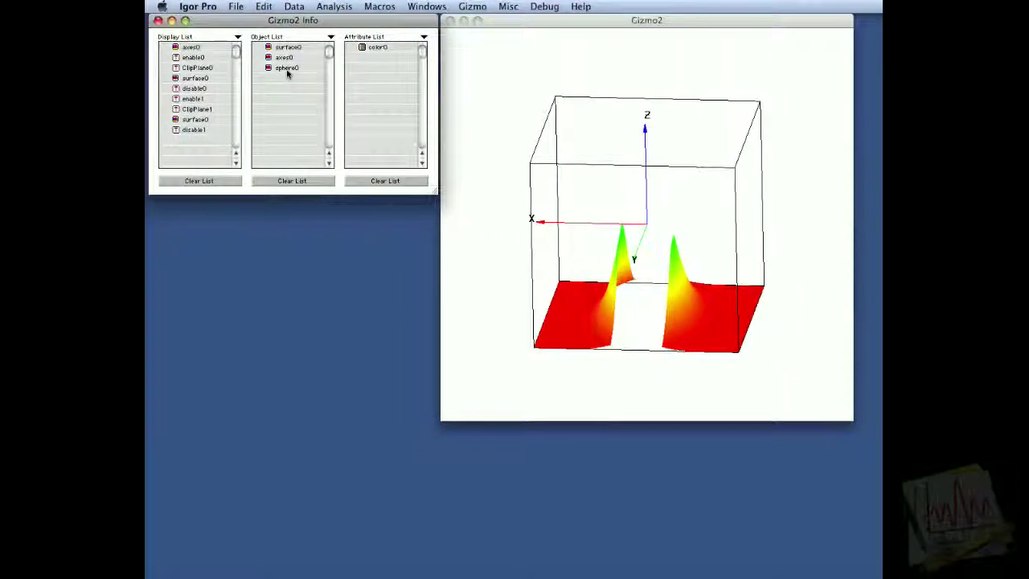
Place sphere0 after disable1 in the display list and rotate the plot to show the Y axis.
left_click_drag(217, 146, 217, 146)
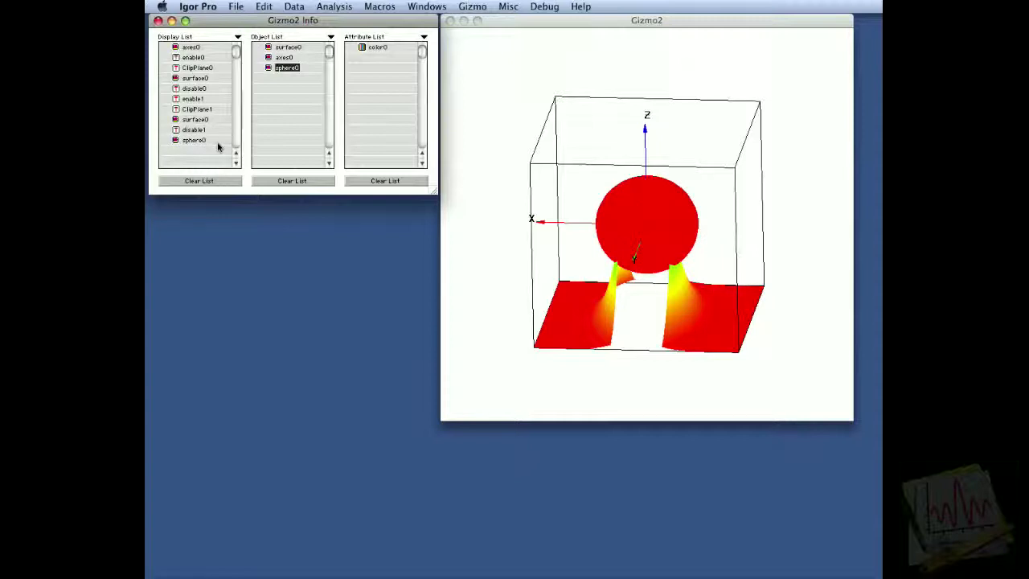
left_click_drag(546, 252, 696, 279)
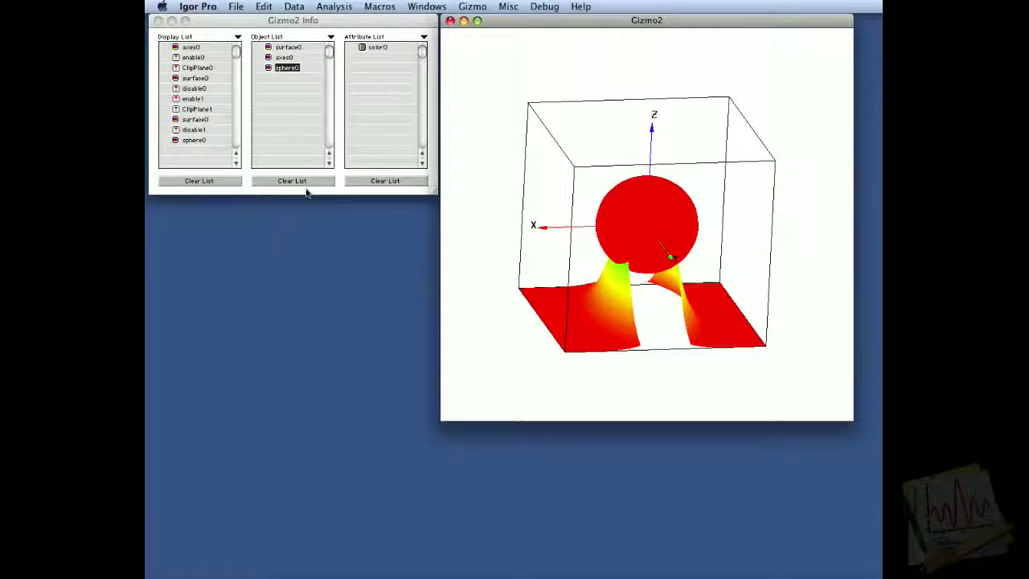
left_click(195, 142)
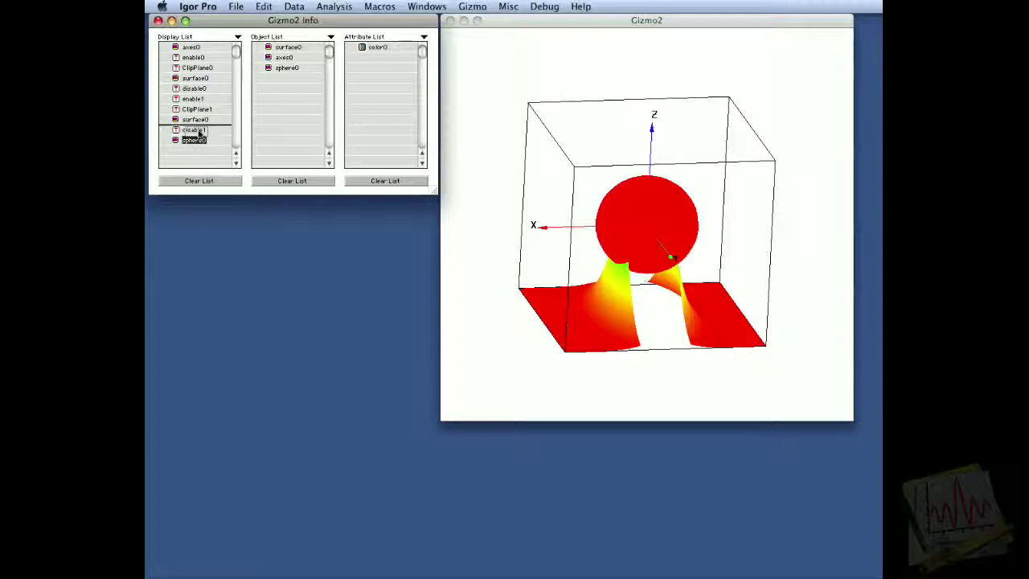
Rotate the Gizmo2 plot to view the red sphere sliced by clip plane 1.
left_click(618, 278)
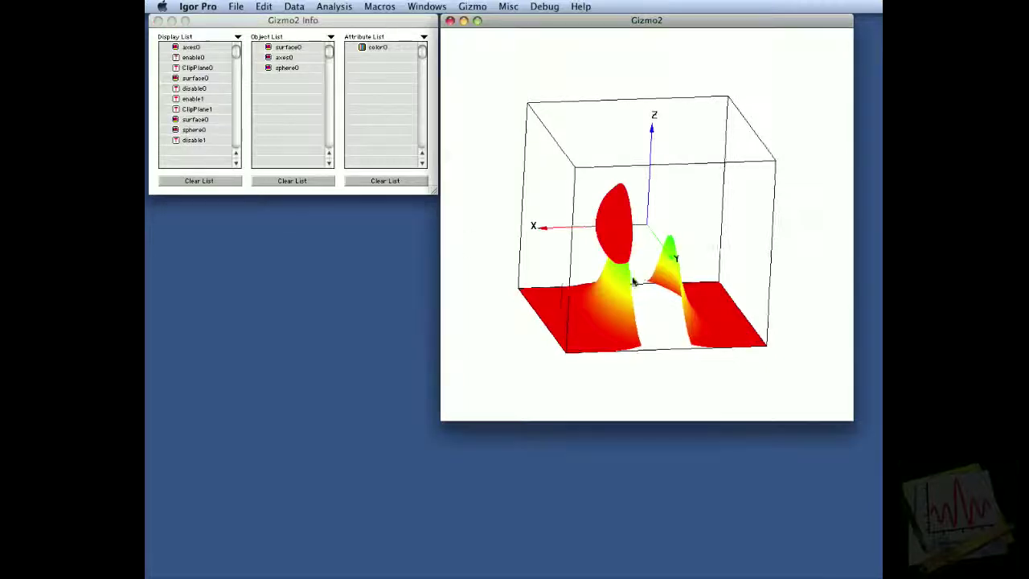
mouse_move(619, 278)
left_mouse_down()
mouse_move(505, 257)
mouse_move(723, 273)
mouse_move(547, 263)
mouse_move(626, 278)
left_mouse_up()
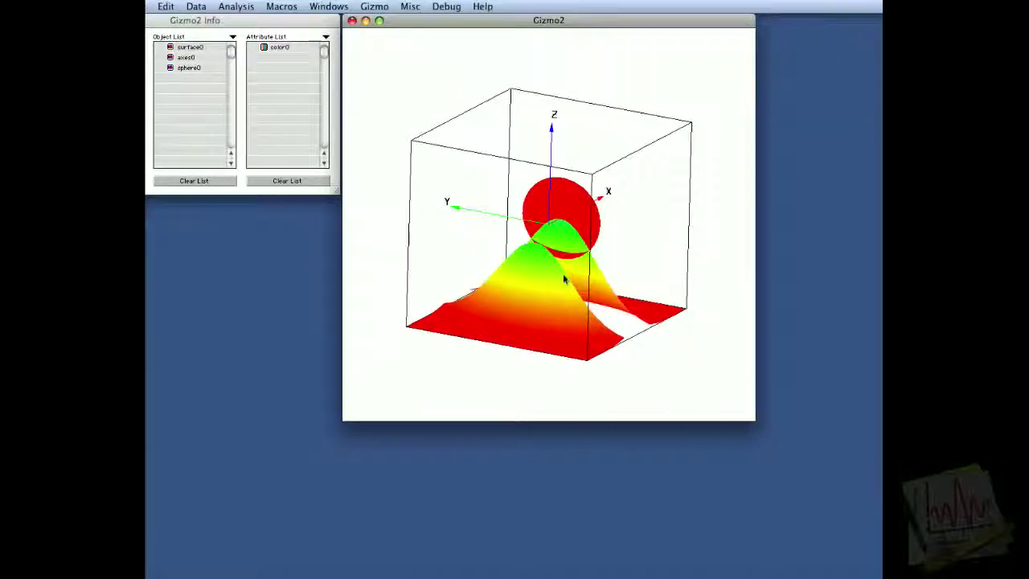